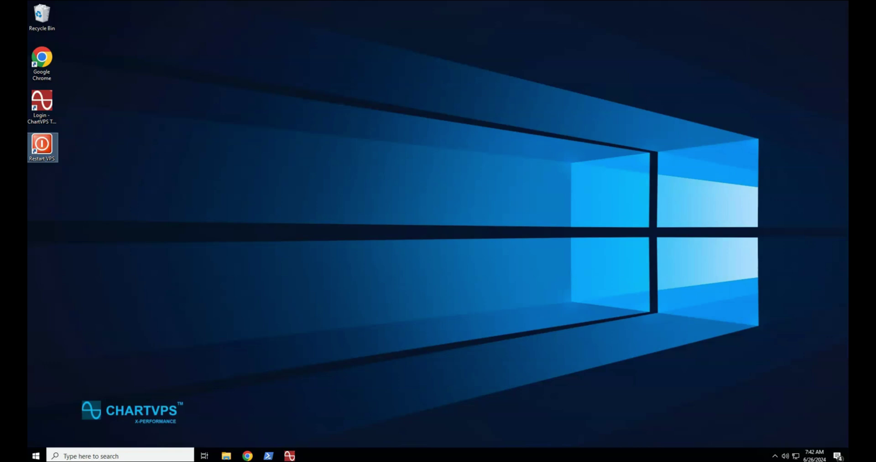
Step: Find and open the Registry Editor by searching Windows for regedit
left_click(84, 456)
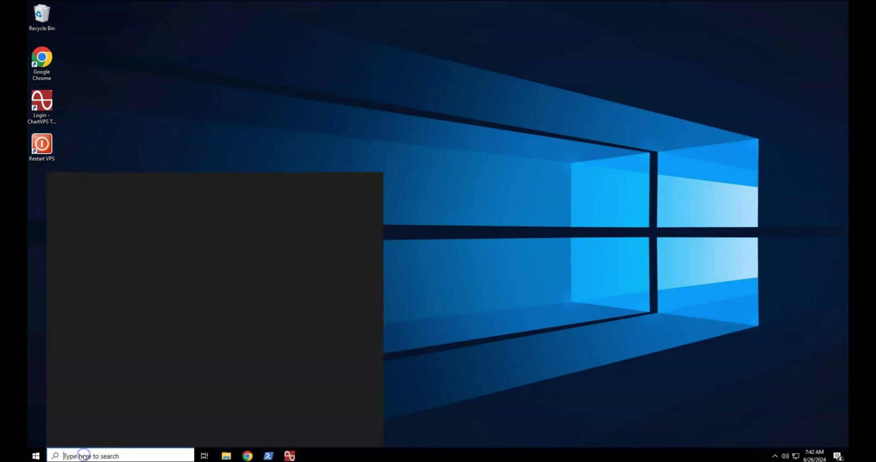
type("regeg")
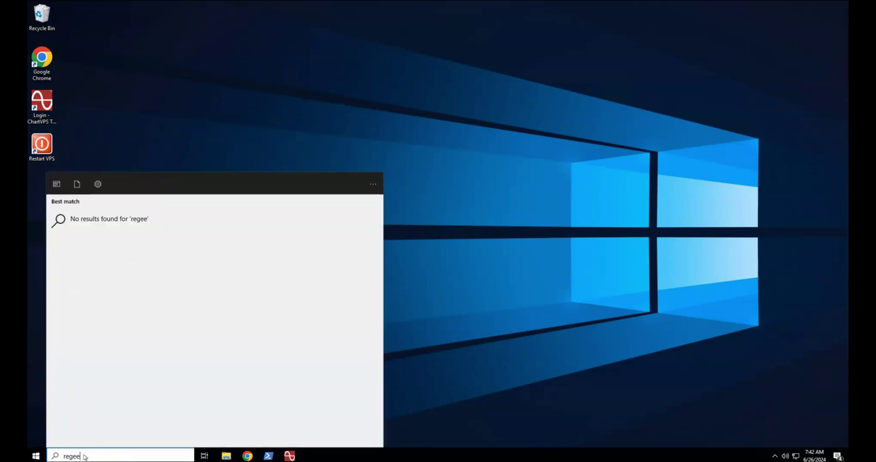
key("BackSpace")
type("dit")
key("Return")
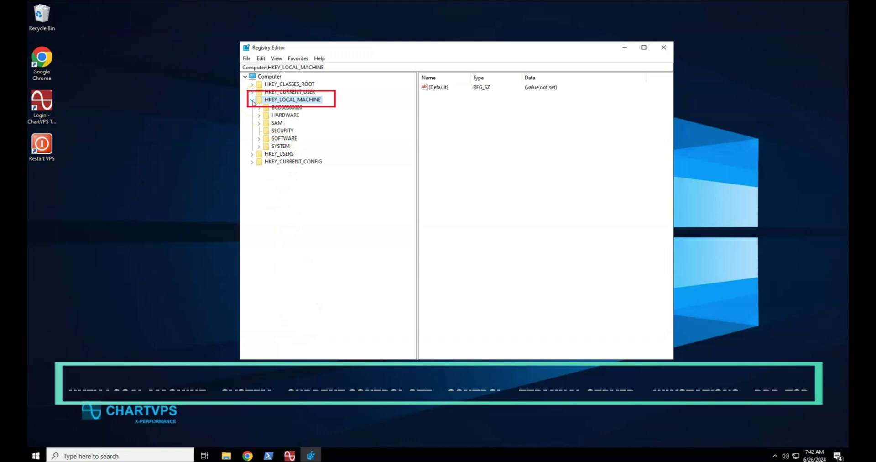
Step: Go to the registry key HKEY_LOCAL_MACHINE\SYSTEM\CurrentControlSet\Control\Terminal Server\WinStations\RDP-Tcp
left_click(259, 147)
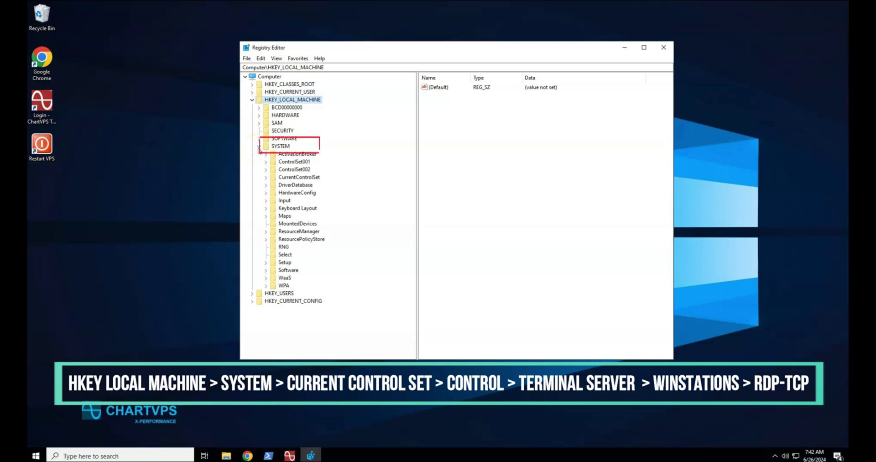
left_click(266, 178)
left_click(272, 185)
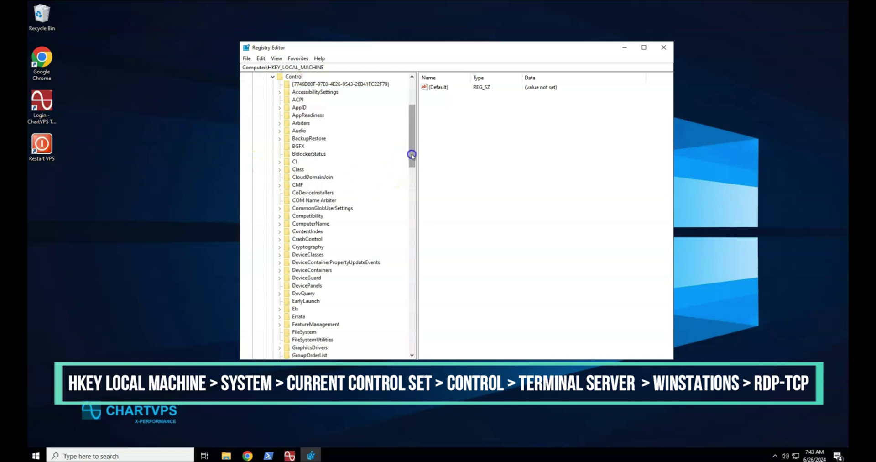
scroll(404, 249, "down", 3)
scroll(404, 249, "down", 20)
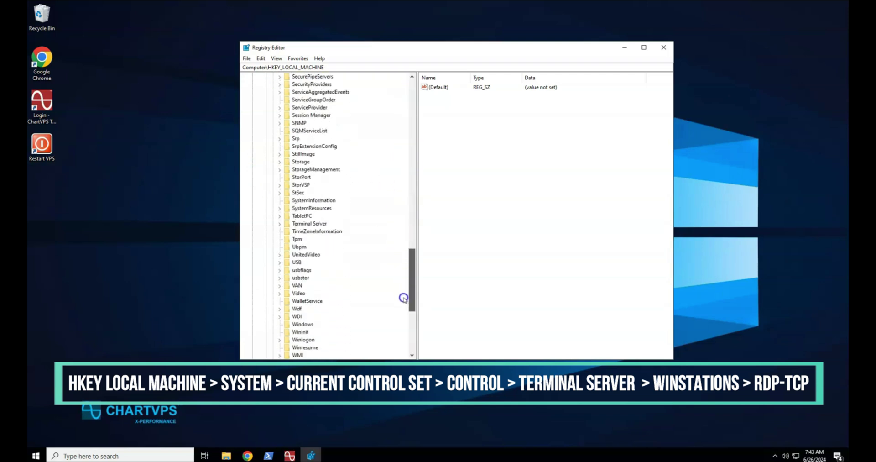
scroll(404, 312, "down", 2)
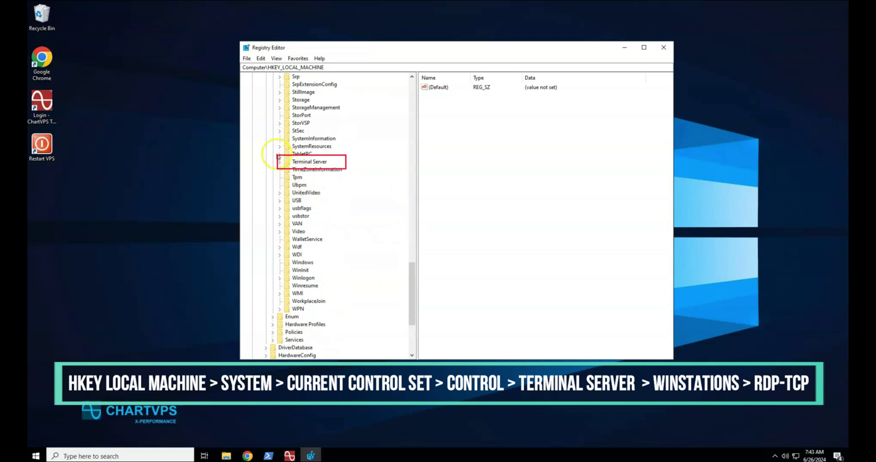
left_click(279, 162)
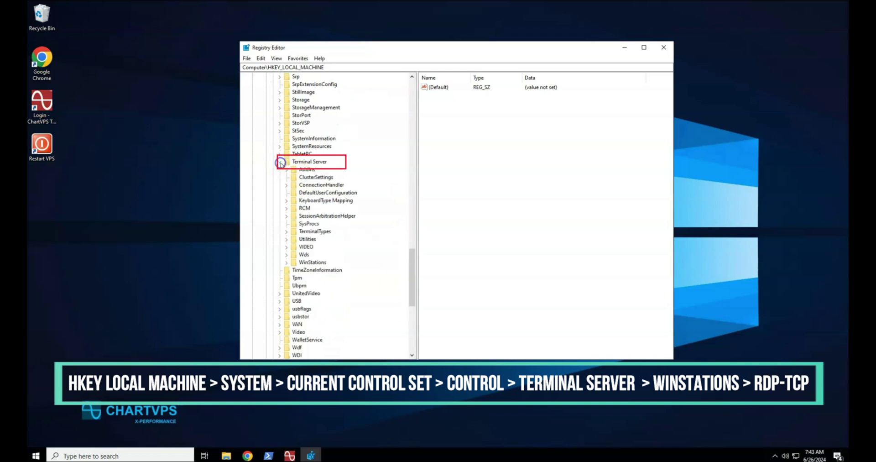
left_click(286, 262)
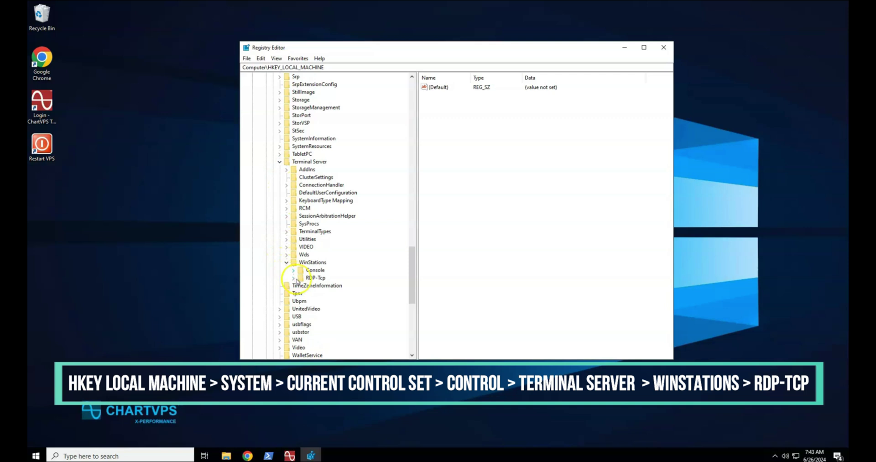
left_click(293, 277)
left_click(309, 278)
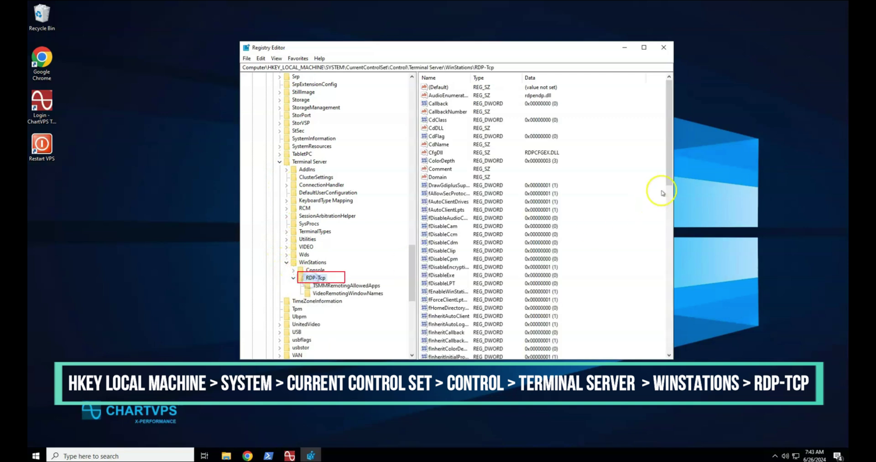
Step: Set the PortNumber value of the RDP-Tcp key to decimal 54892 and close the Registry Editor
scroll(660, 302, "down", 14)
scroll(660, 302, "down", 2)
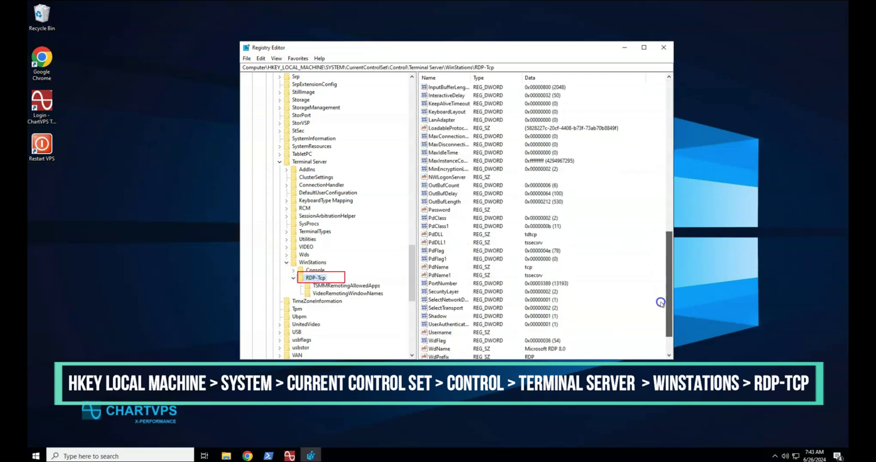
left_click(456, 283)
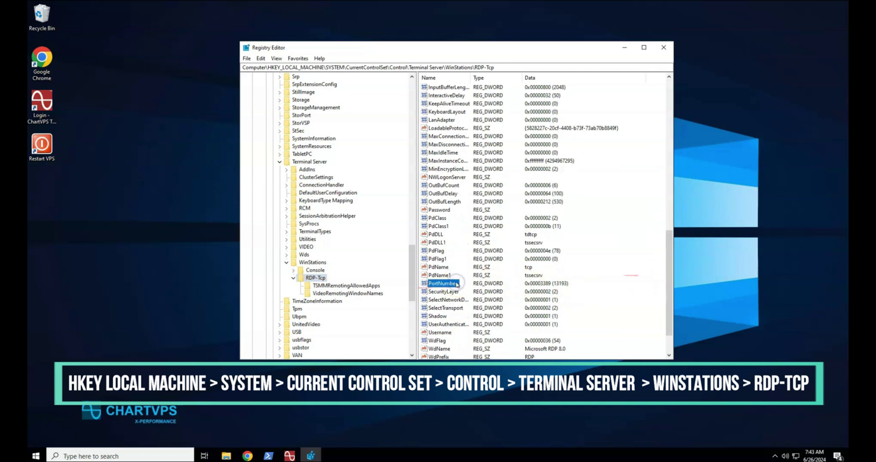
left_click(260, 59)
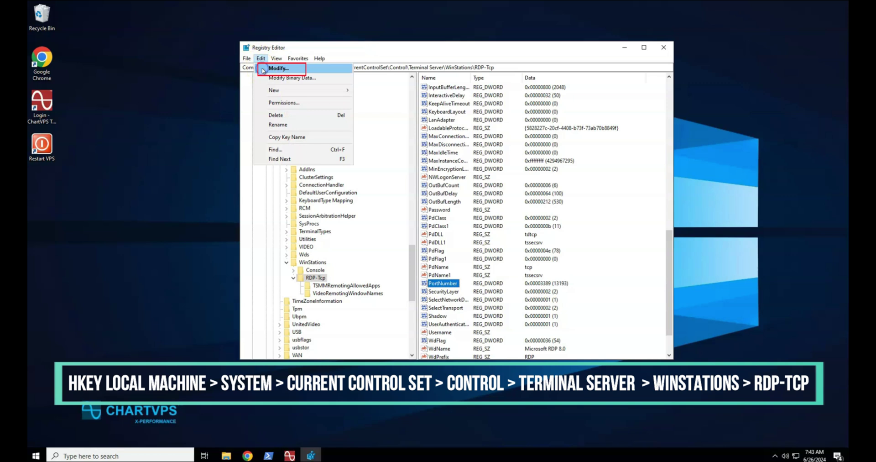
left_click(263, 69)
left_click(341, 137)
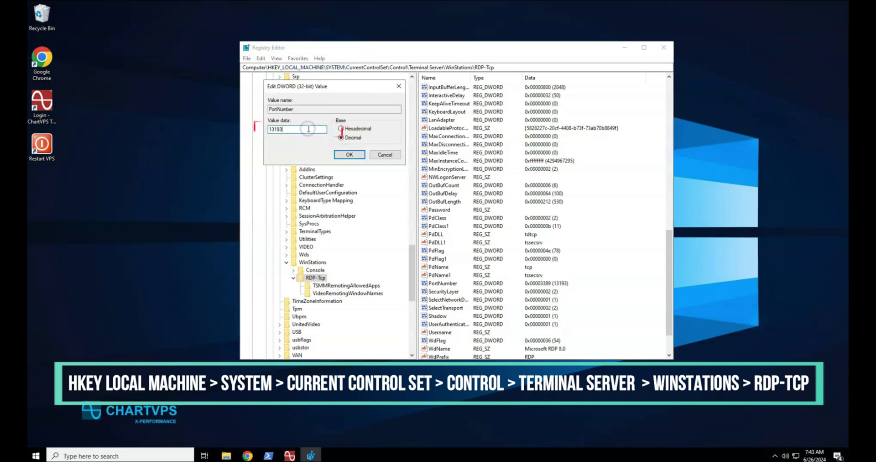
double_click(264, 129)
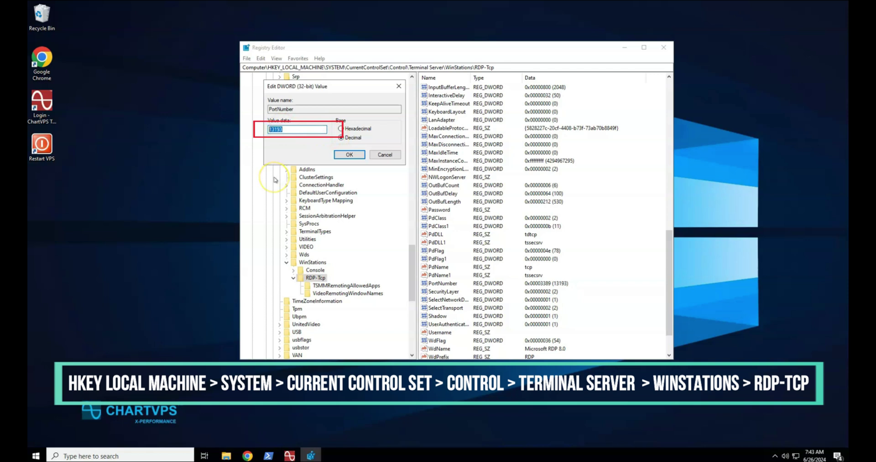
type("54892")
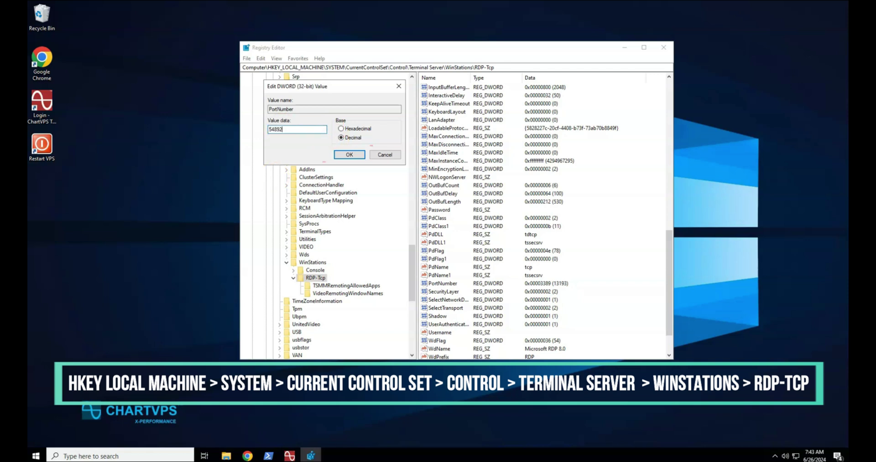
left_click(347, 155)
left_click(663, 47)
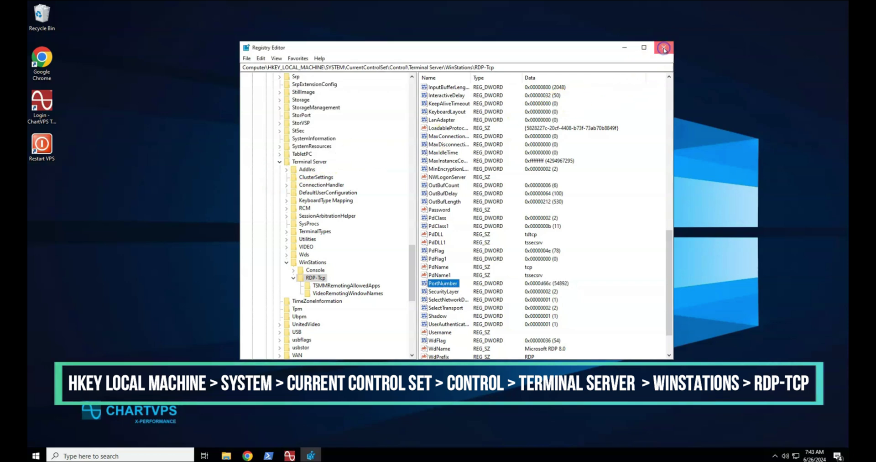
Step: Open Windows Defender Firewall with Advanced Security and show its inbound rules
left_click(85, 455)
type("firewall")
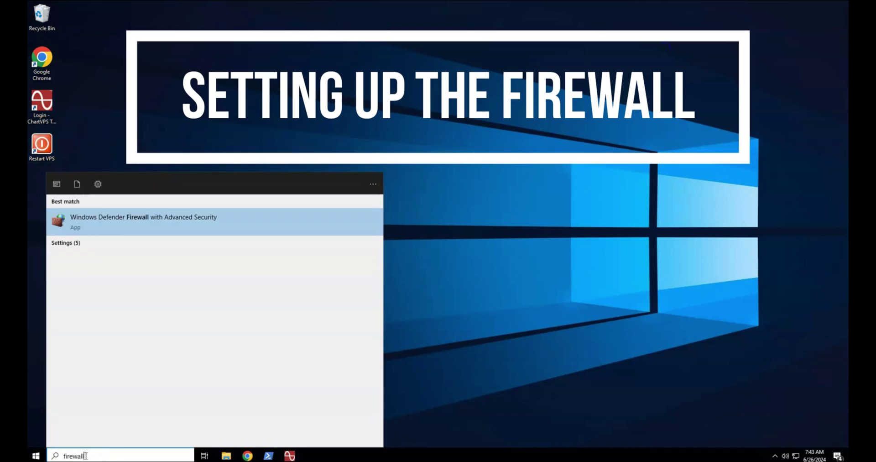
left_click(197, 227)
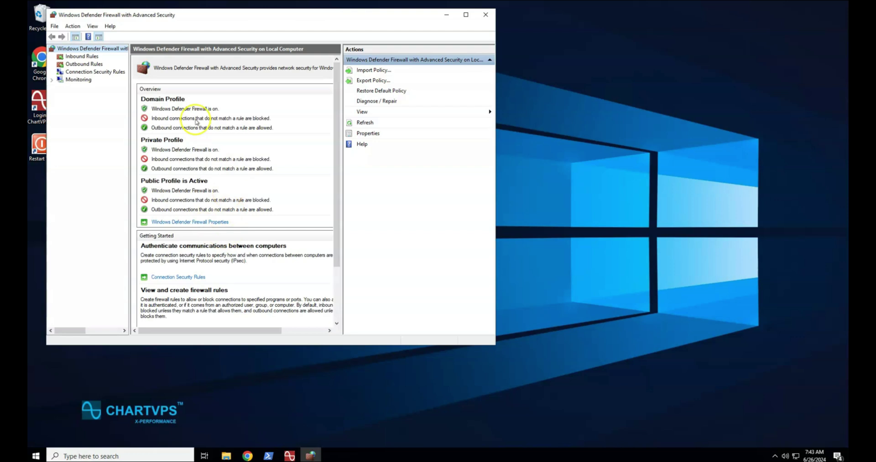
left_click_drag(208, 17, 375, 65)
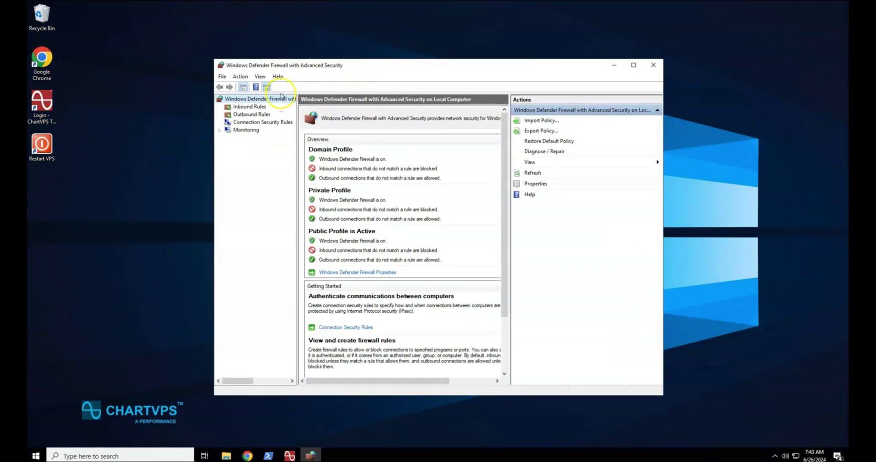
left_click(258, 108)
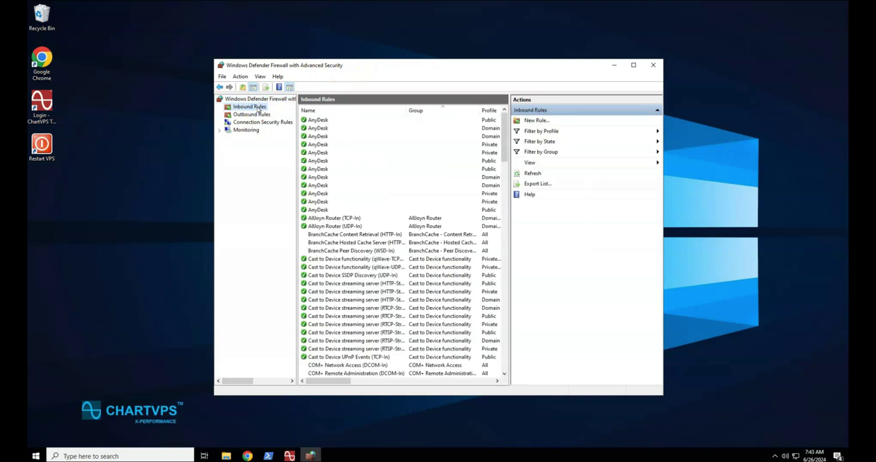
Step: Start a new inbound rule of the Custom type that applies to all programs
left_click(238, 77)
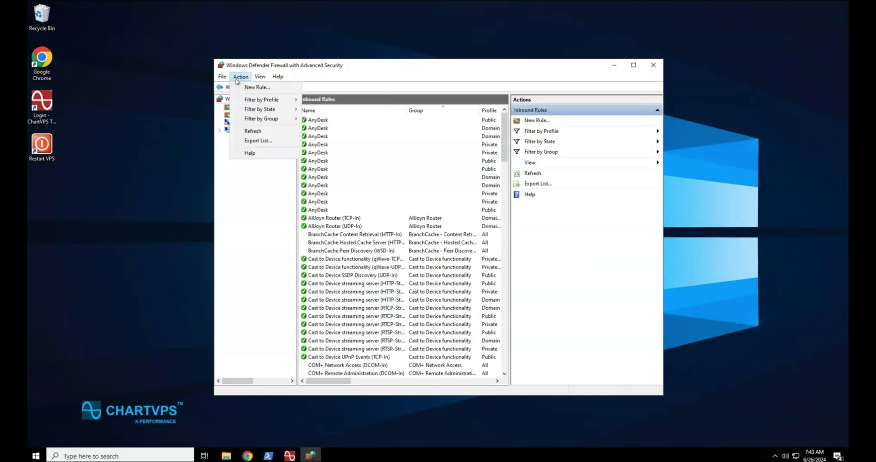
left_click(237, 88)
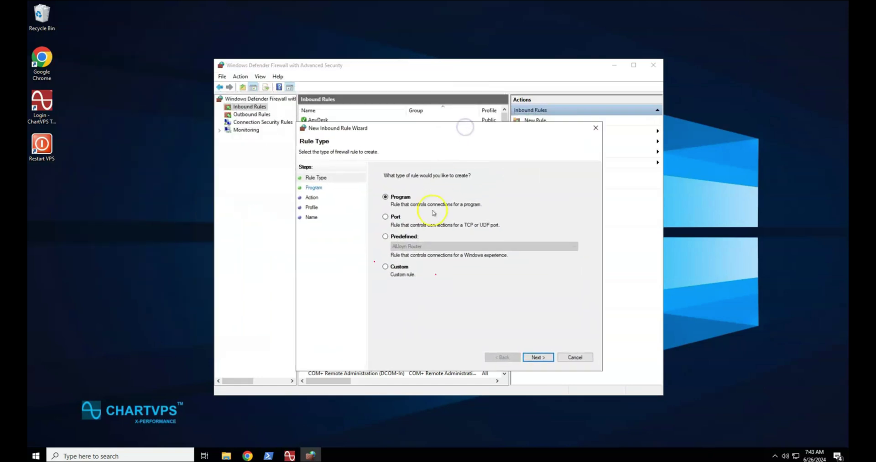
left_click(398, 269)
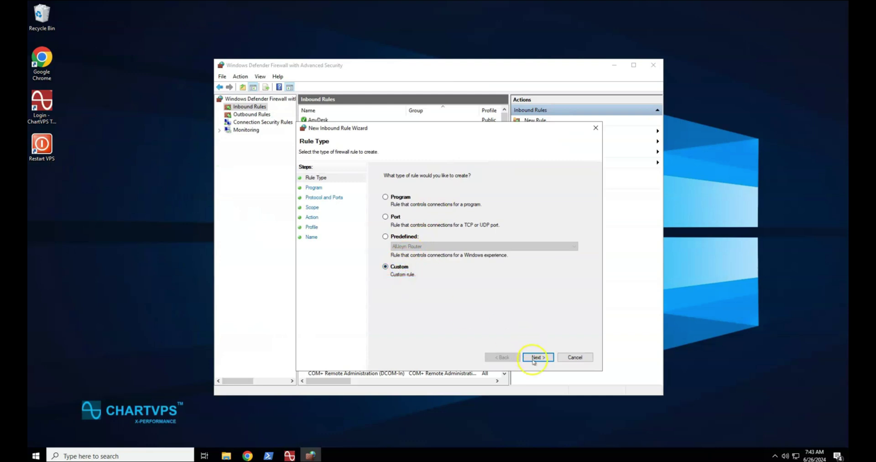
left_click(533, 357)
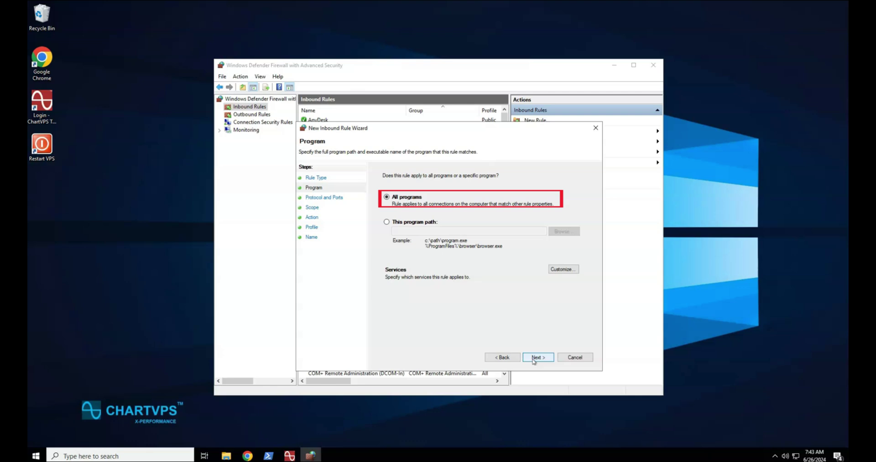
left_click(533, 360)
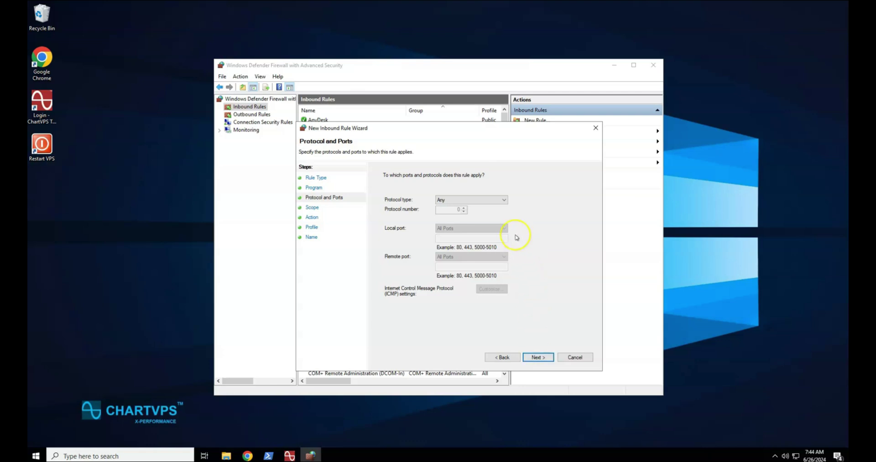
Step: Set the rule's protocol to TCP and limit its local port to the specific port 54892
left_click(504, 200)
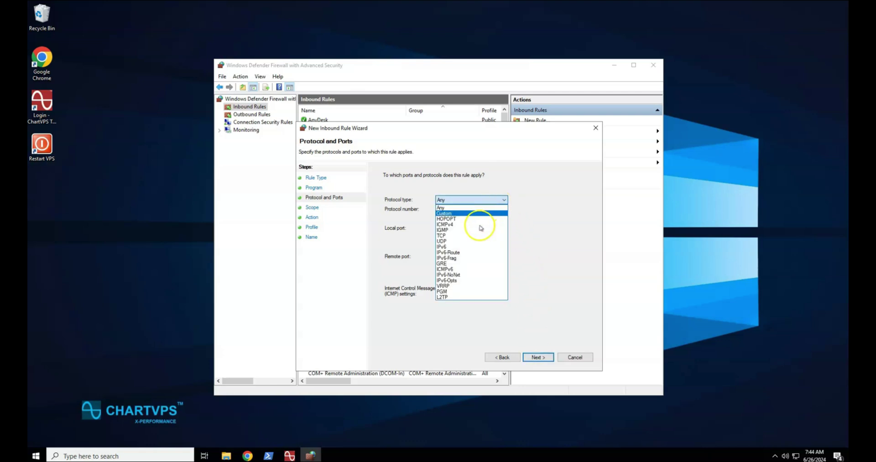
left_click(460, 236)
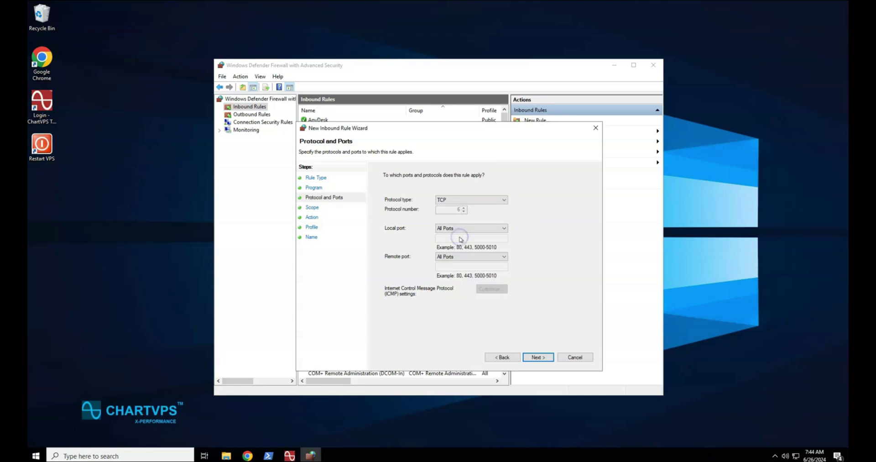
left_click(504, 230)
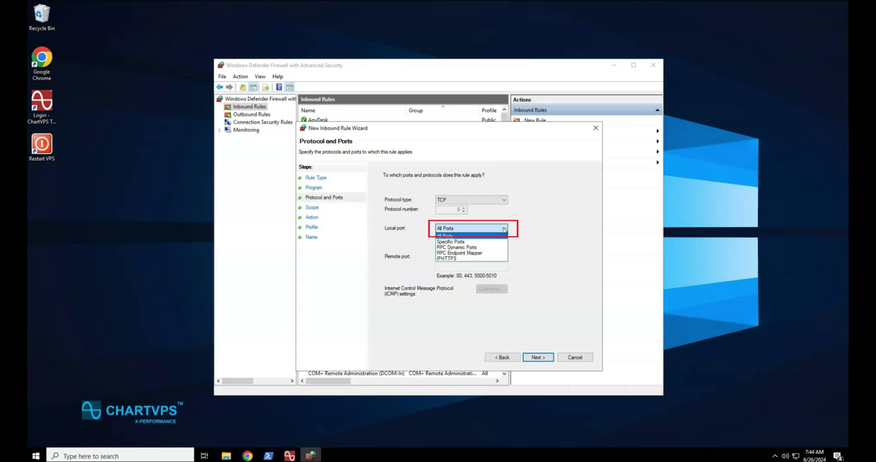
left_click(478, 241)
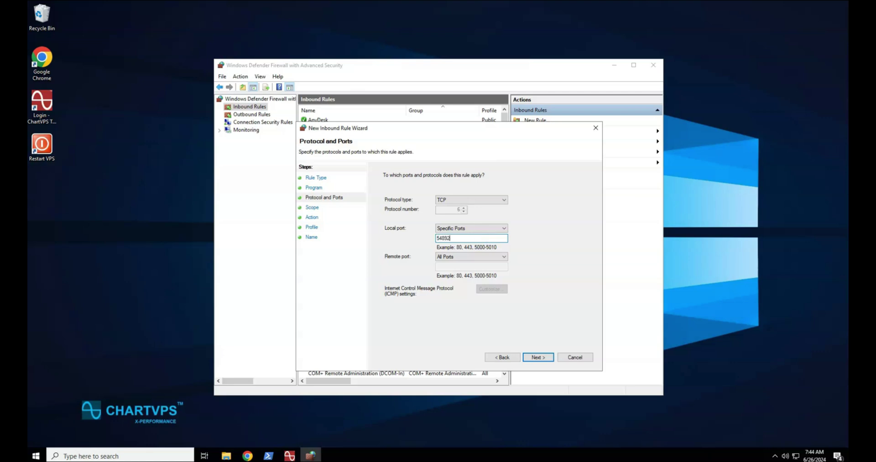
left_click(539, 359)
Step: Accept any IP address as scope and allow the connection for the Domain, Private and Public profiles
left_click(538, 357)
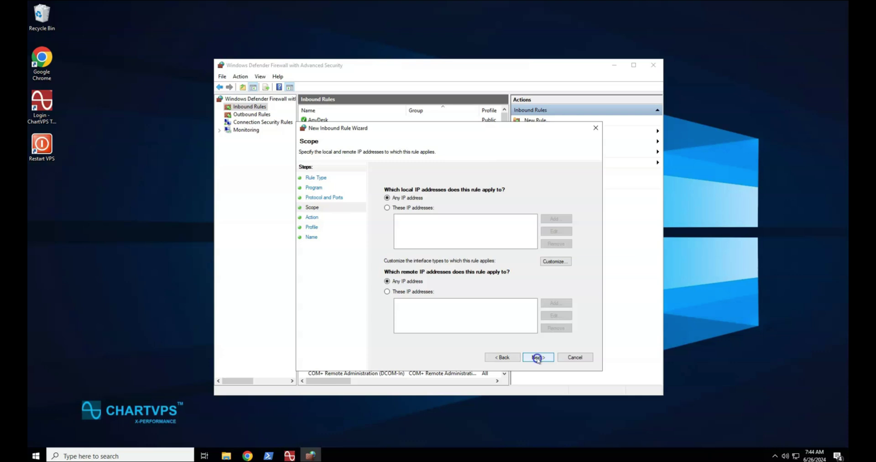
left_click(537, 358)
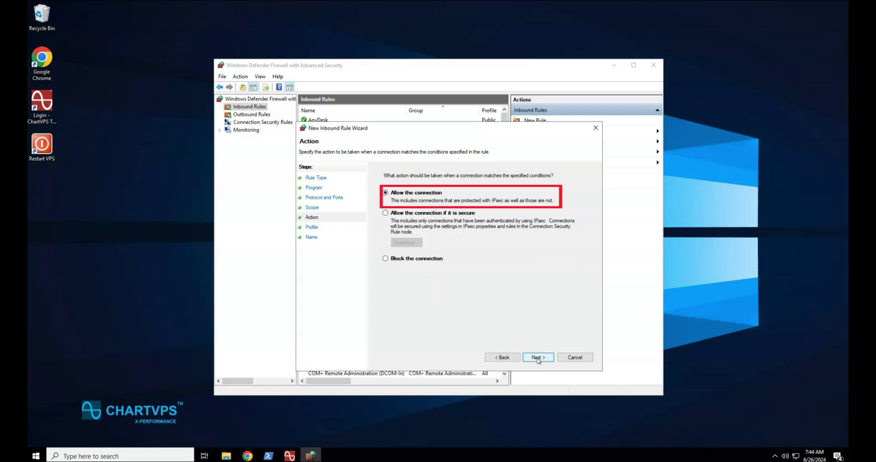
left_click(538, 358)
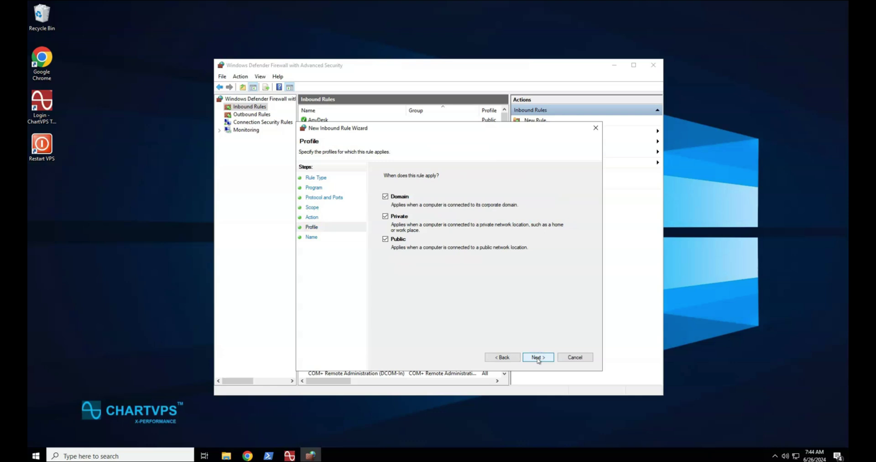
left_click(538, 359)
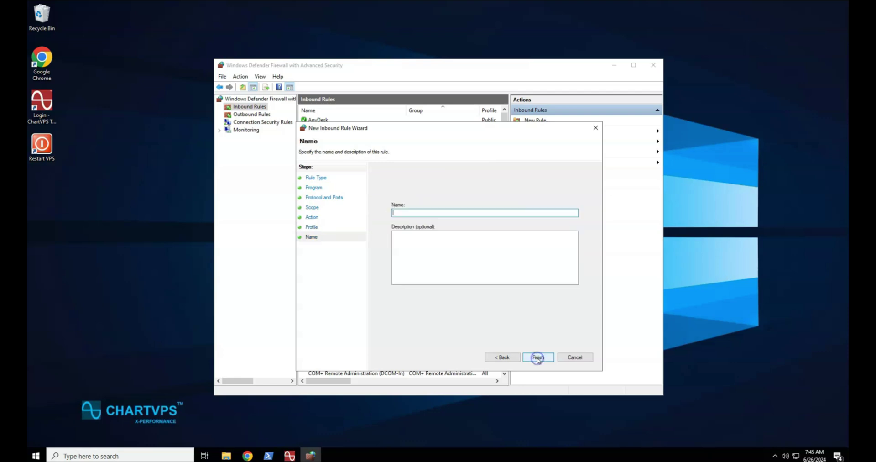
Step: Name the inbound rule "RDP Custom Inbound port" and finish creating it
type("RDP")
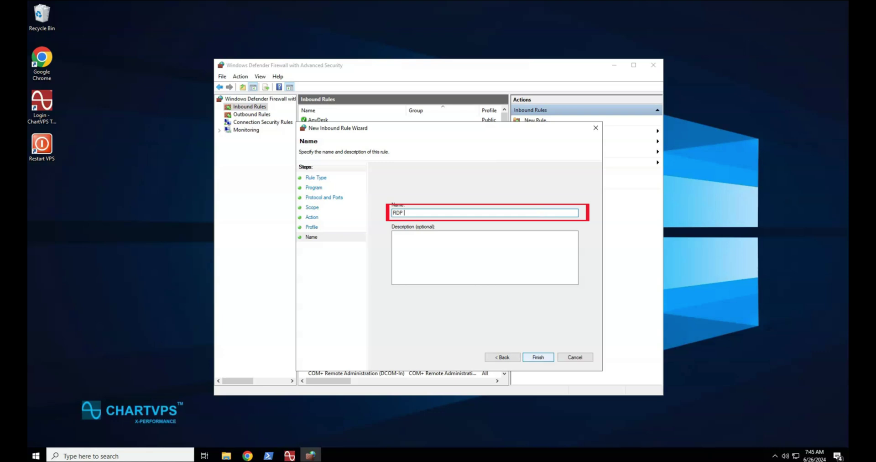
type(" Custom Inbound port")
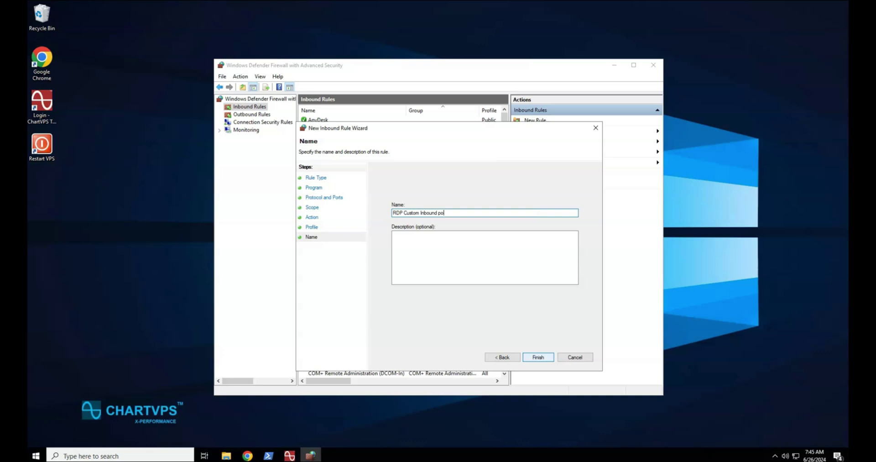
left_click(550, 358)
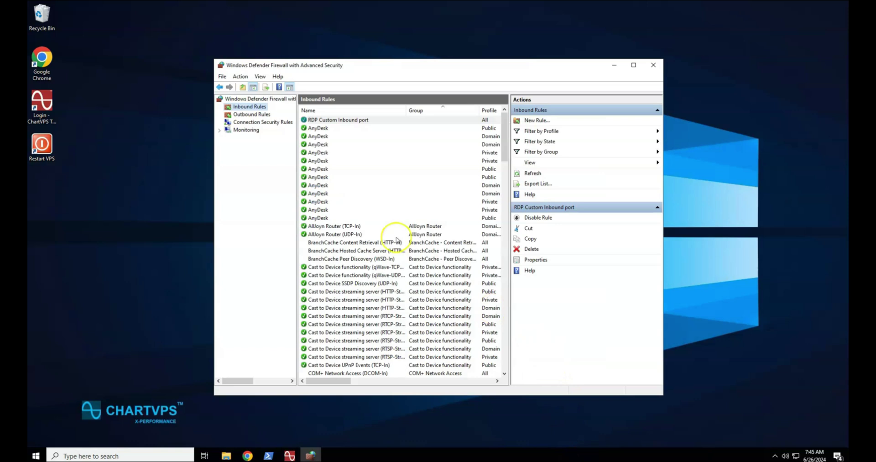
Step: Start a new outbound rule of the Custom type that applies to all programs
left_click(243, 114)
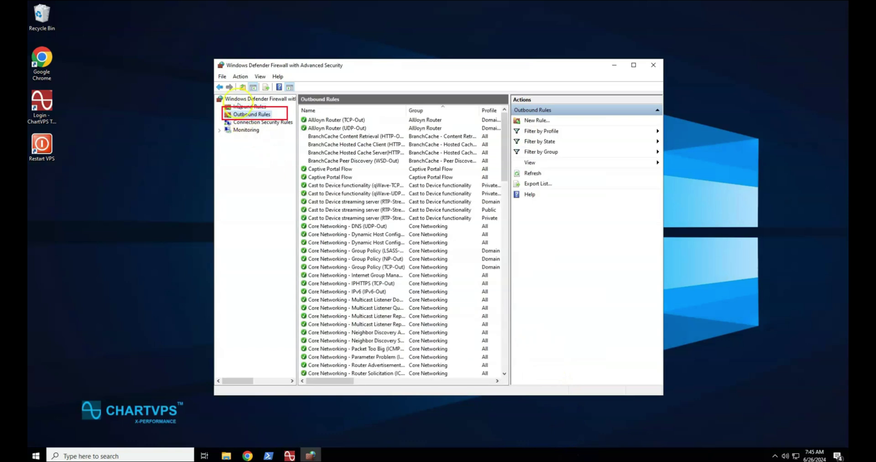
left_click(240, 77)
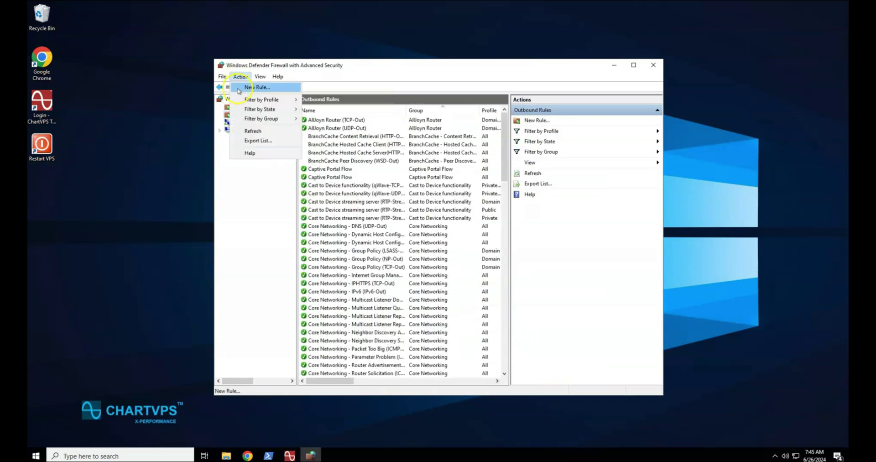
left_click(238, 88)
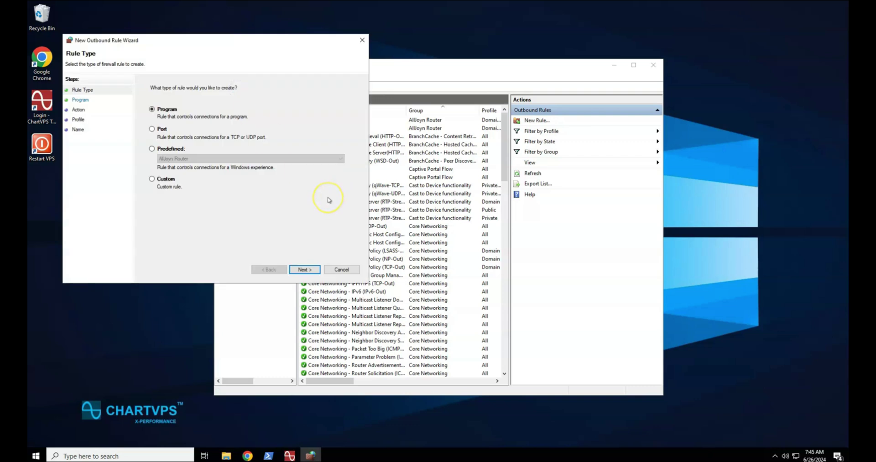
left_click_drag(282, 41, 489, 155)
left_click(361, 292)
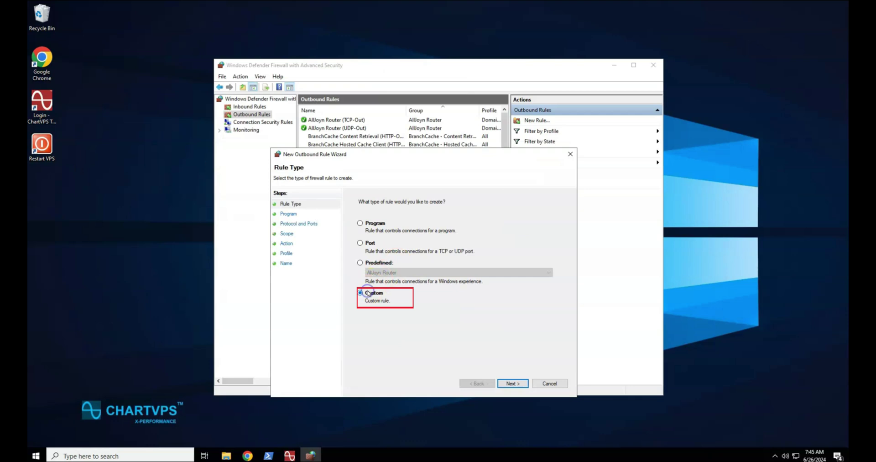
left_click(512, 383)
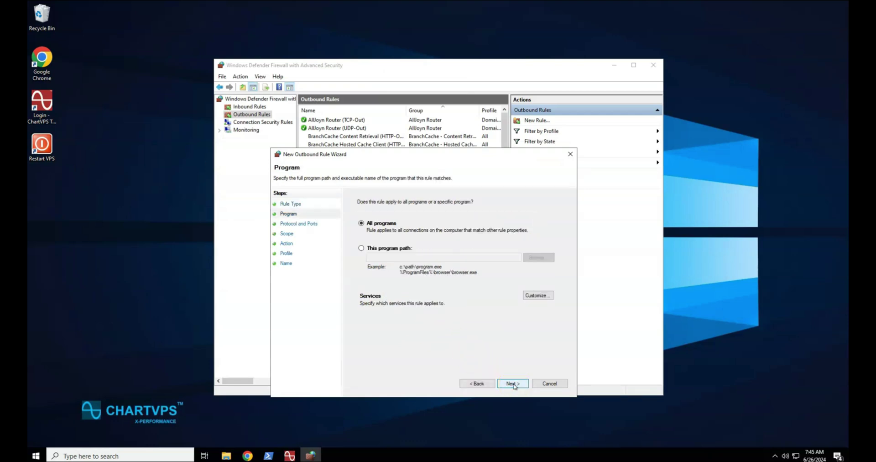
left_click(512, 384)
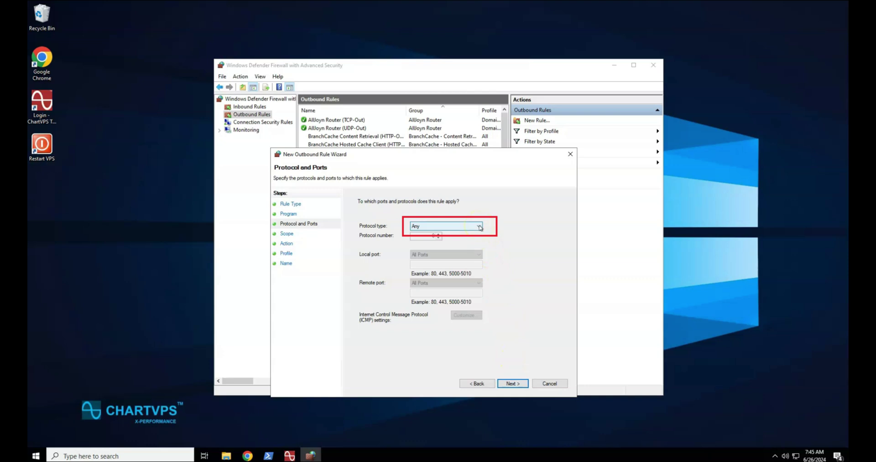
Step: Set the outbound rule's protocol to TCP and limit its local port to the specific port 54892
left_click(479, 227)
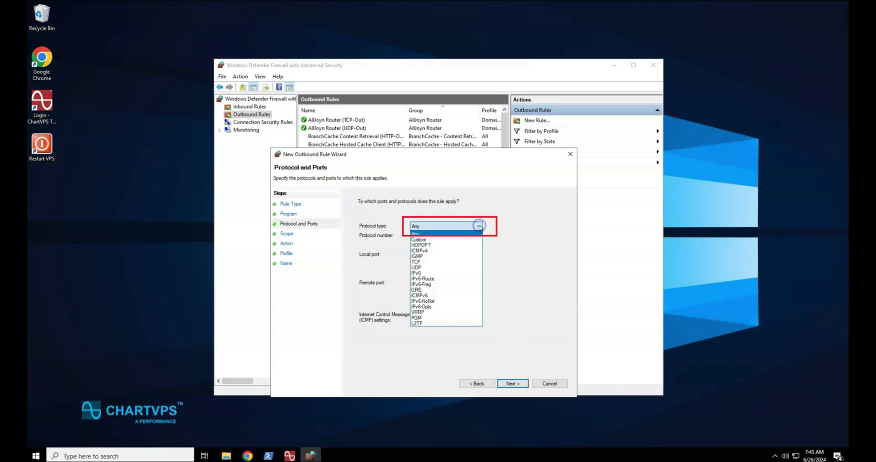
left_click(428, 262)
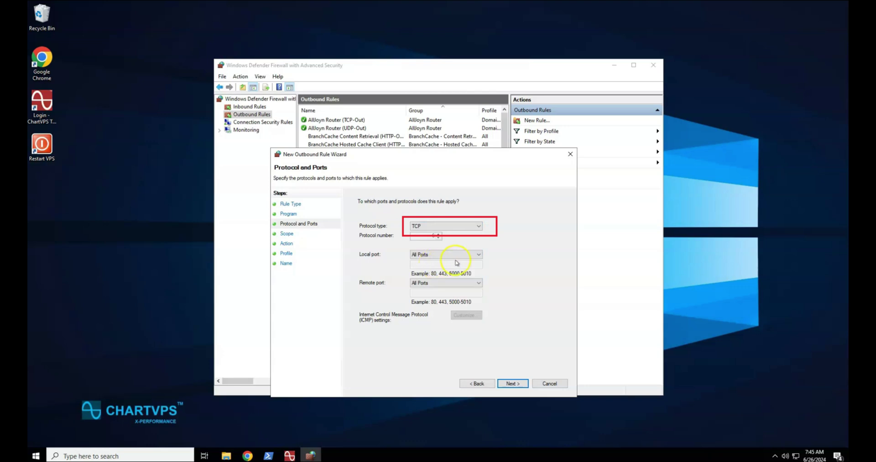
left_click(479, 256)
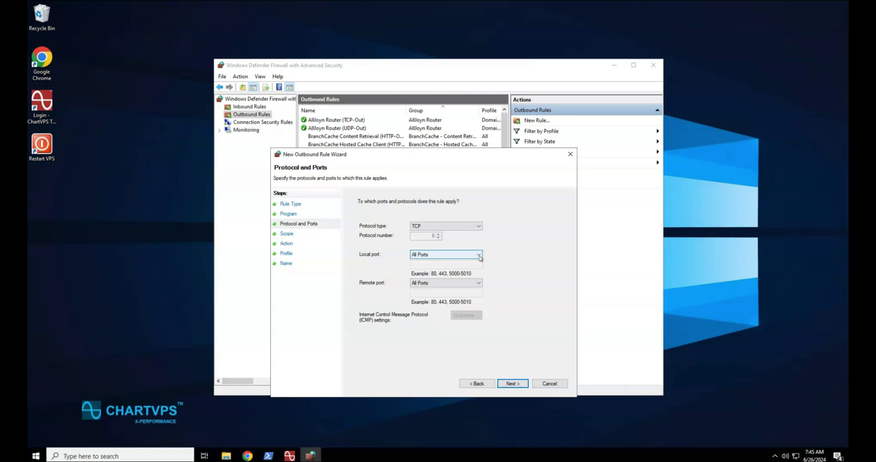
left_click(480, 258)
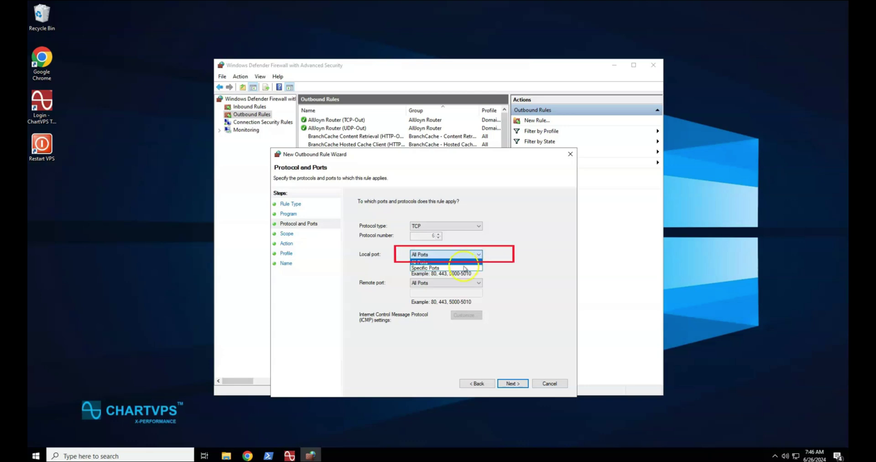
left_click(463, 268)
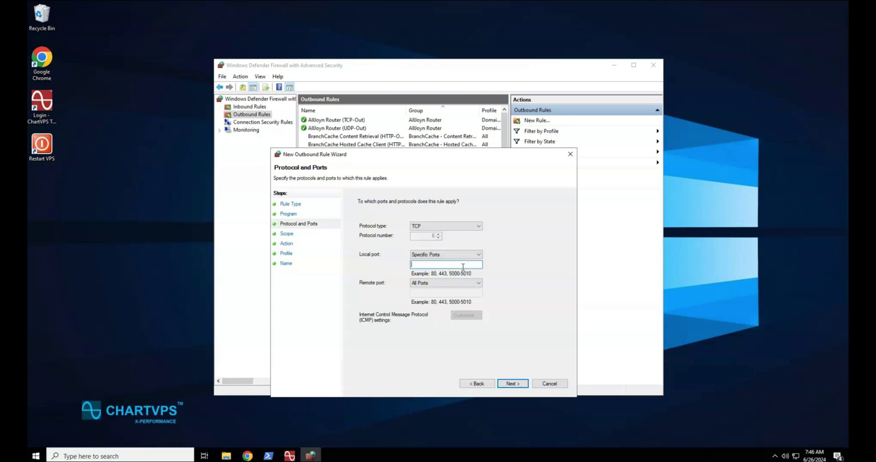
type("54892")
left_click(510, 383)
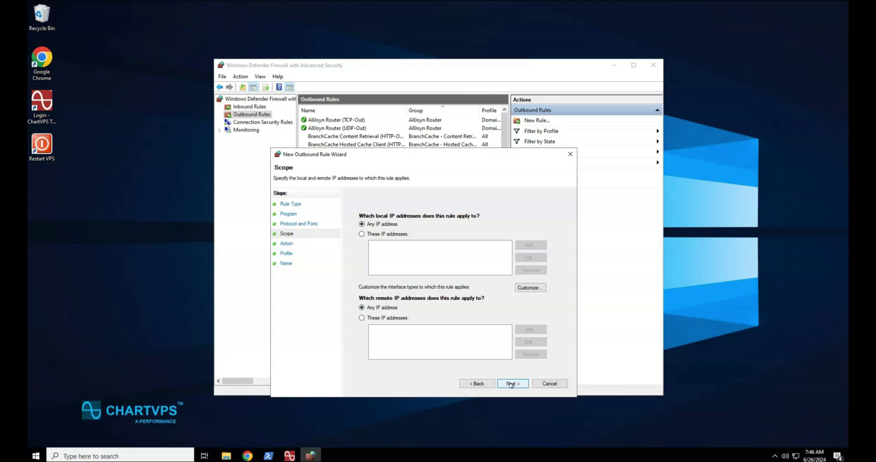
Step: Keep any IP address as the outbound rule's scope and allow the connection for the Domain, Private and Public profiles
left_click(511, 384)
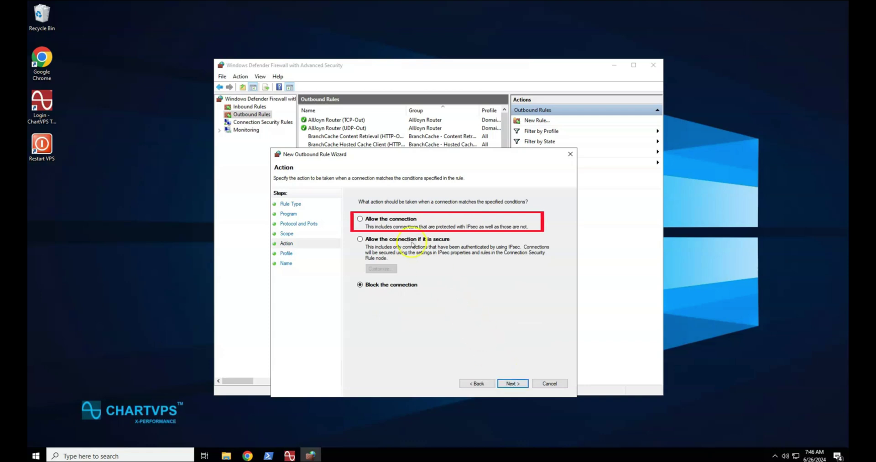
left_click(391, 219)
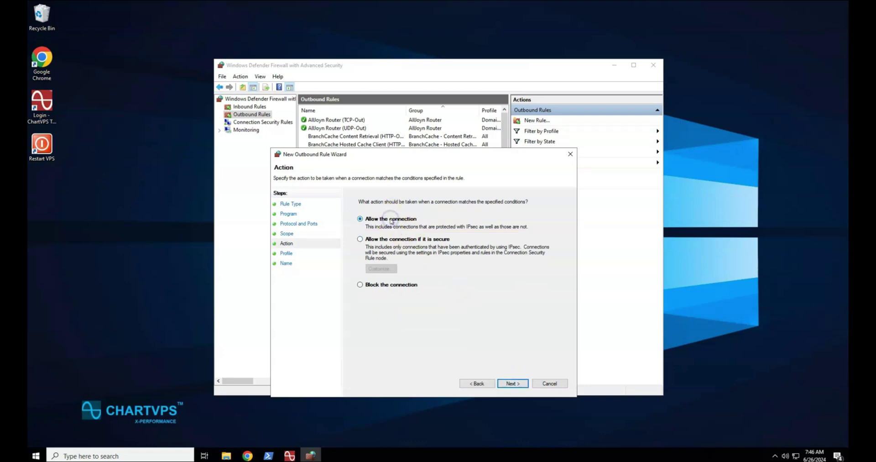
left_click(516, 383)
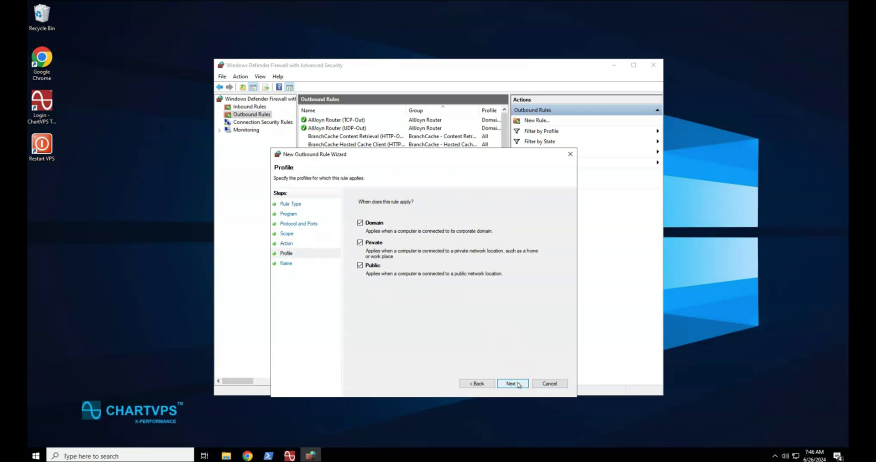
left_click(518, 383)
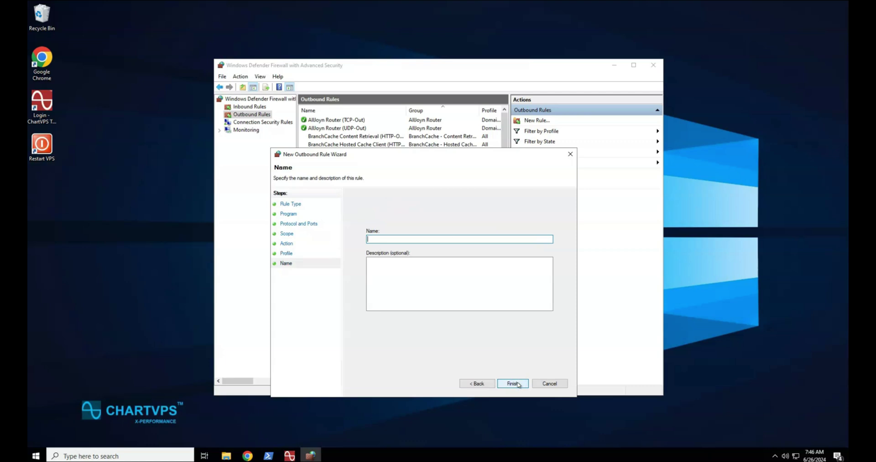
Step: Name the outbound rule "RDP Custom outbound port" and finish creating it
type("RDP ")
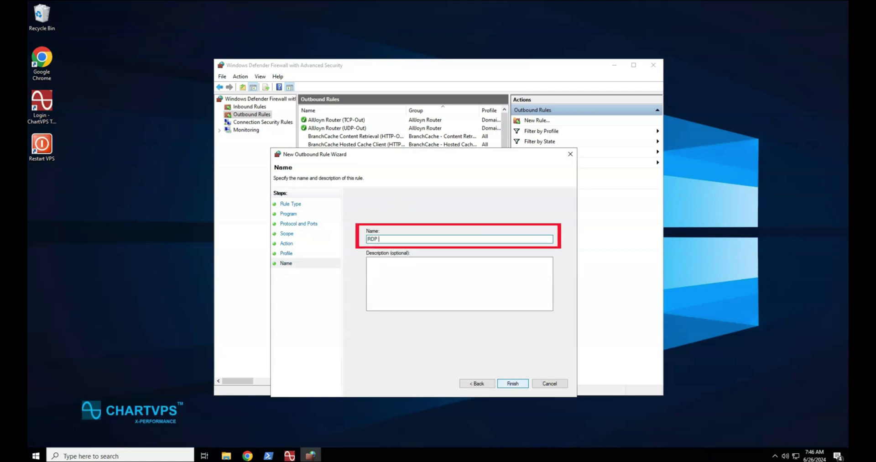
type("Custom")
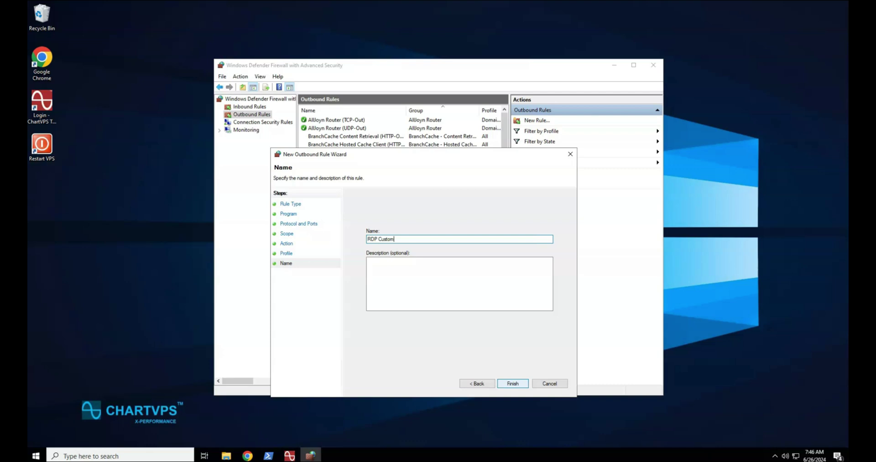
type(" outbound port")
left_click(506, 385)
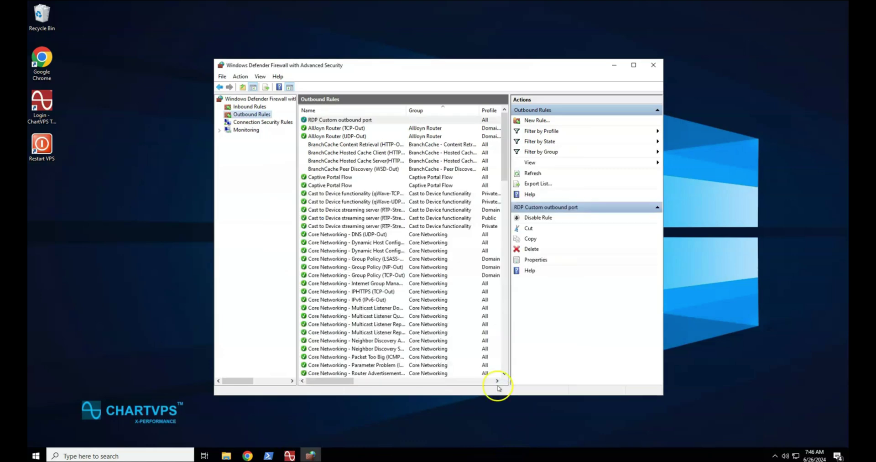
Step: Restart the VPS to apply the new Remote Desktop port
double_click(42, 145)
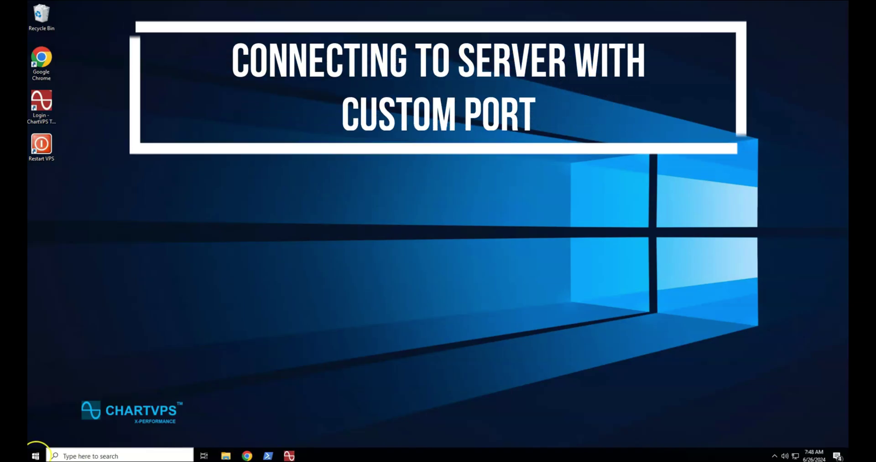
Step: Open Remote Desktop Connection and connect to the computer 192.168.1.1:54892
left_click(36, 455)
type("remote de")
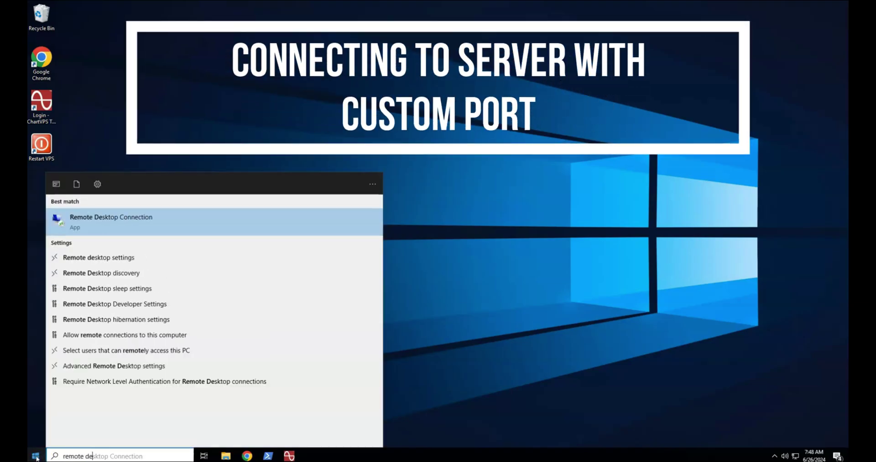
key("Return")
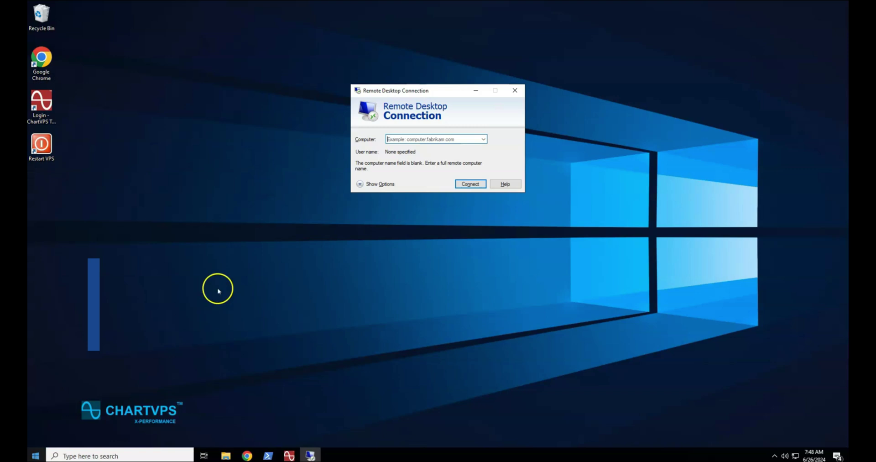
type("192")
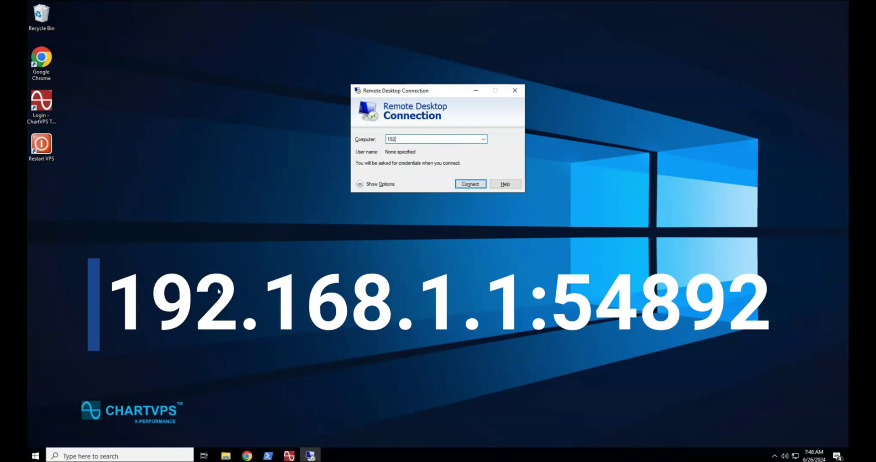
type(".168.1.1:54892")
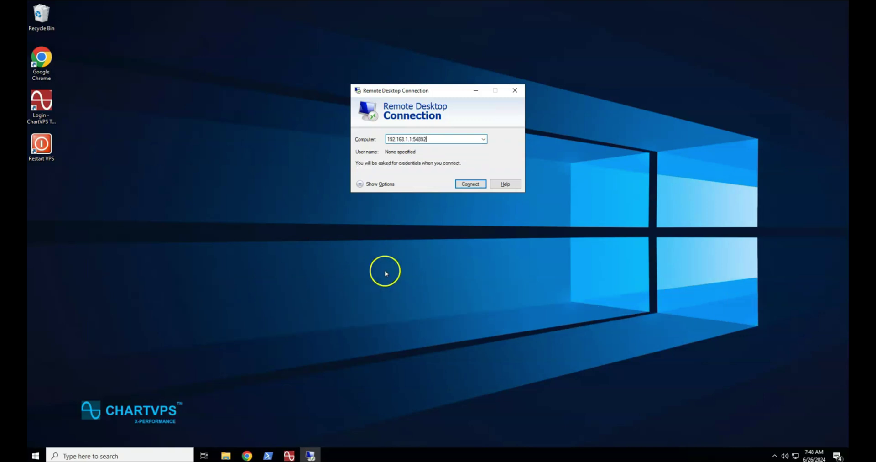
left_click(466, 184)
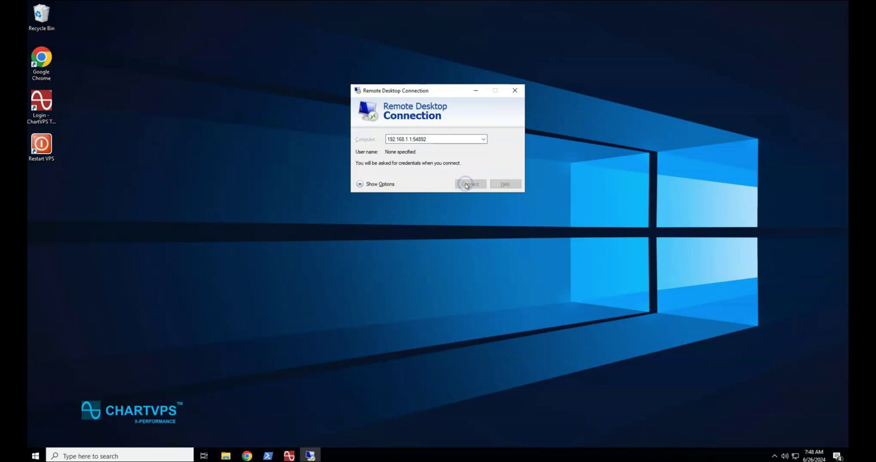